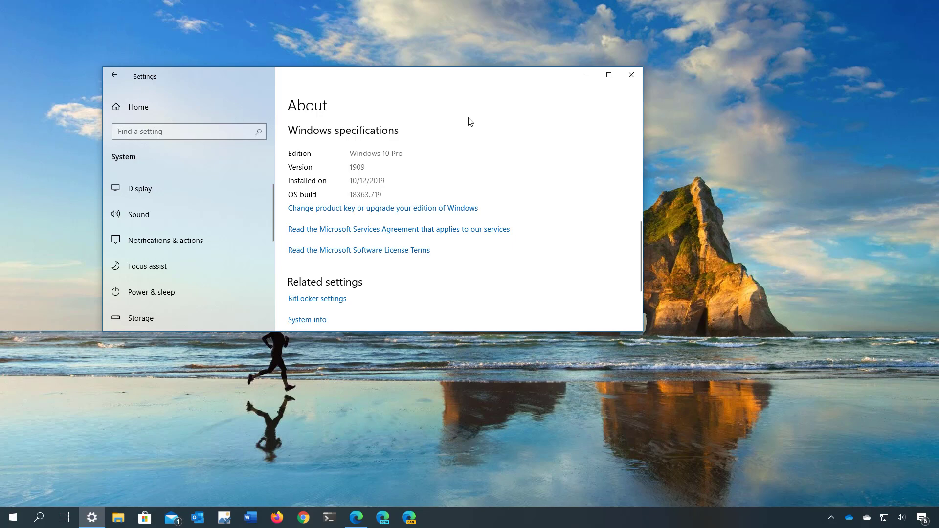
- Save MediaCreationTool1909 to Downloads from Edge's Download Windows 10 page, then run it and approve UAC
click(631, 75)
click(356, 517)
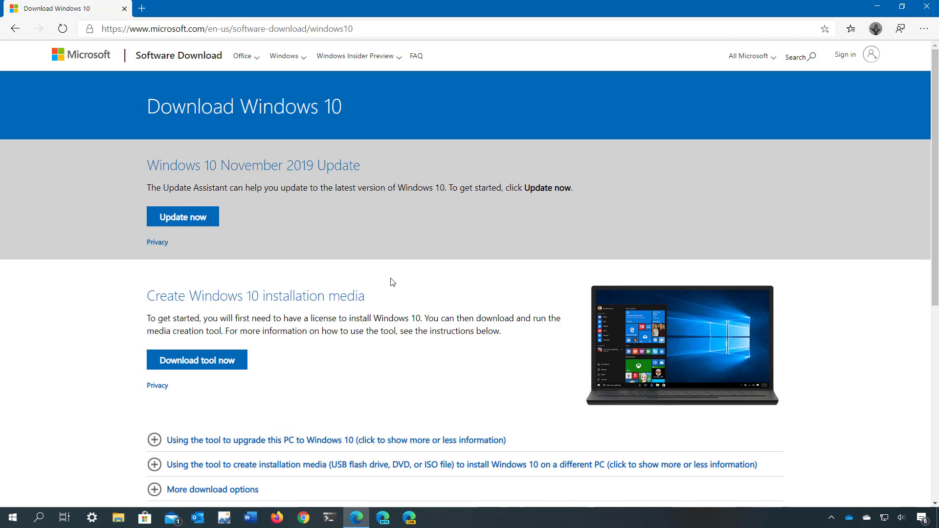
click(228, 366)
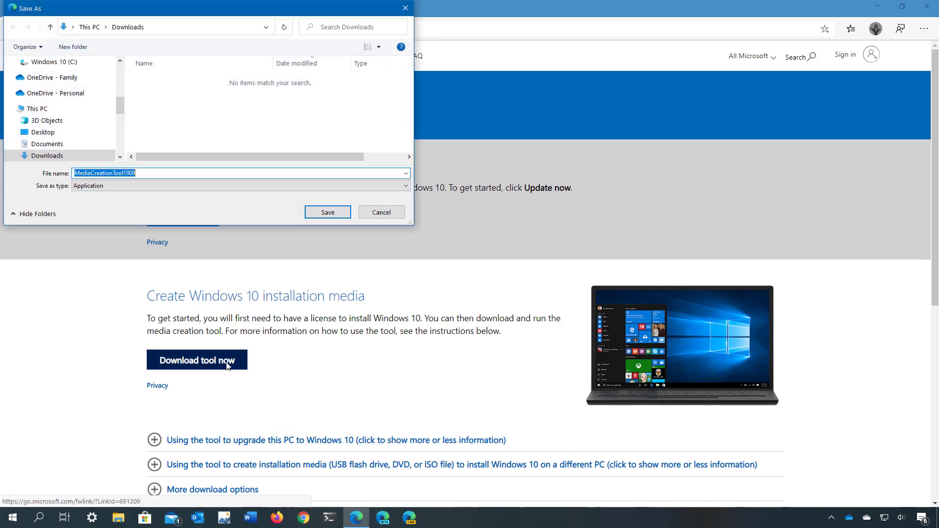
click(328, 212)
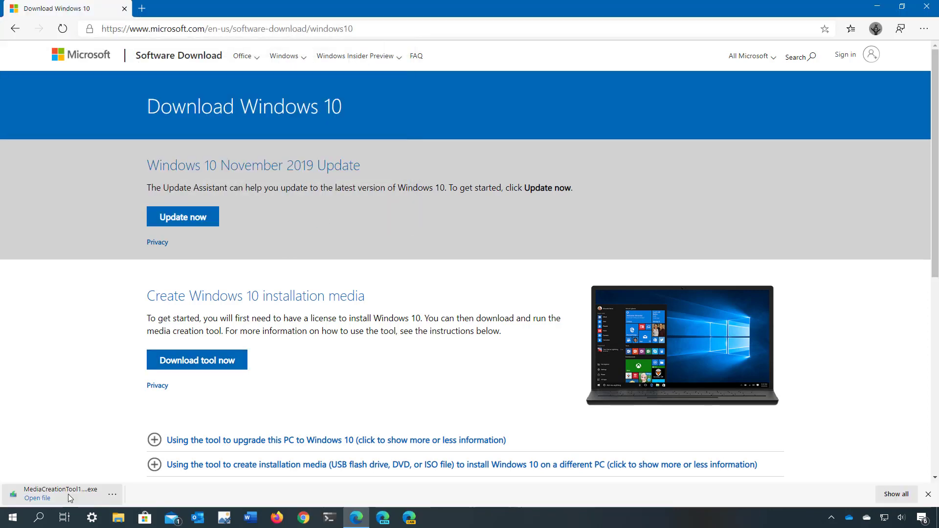
click(68, 494)
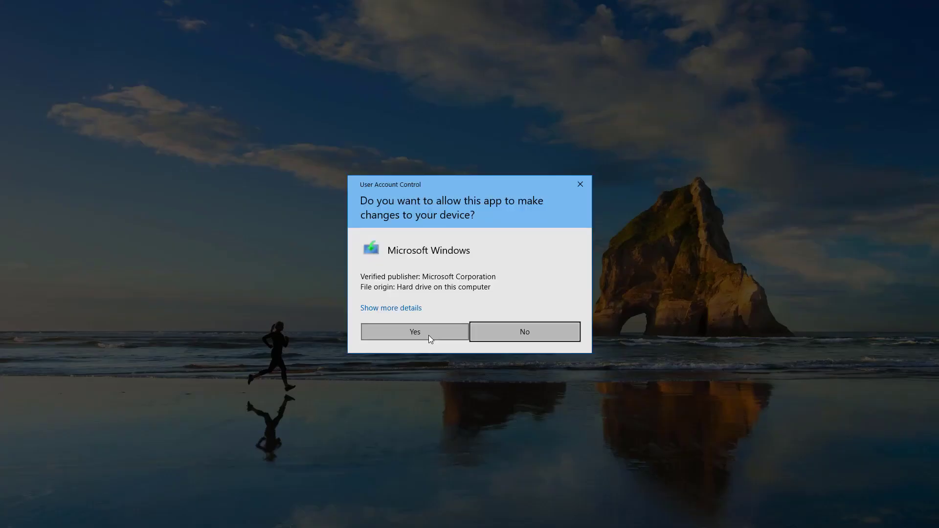
click(428, 335)
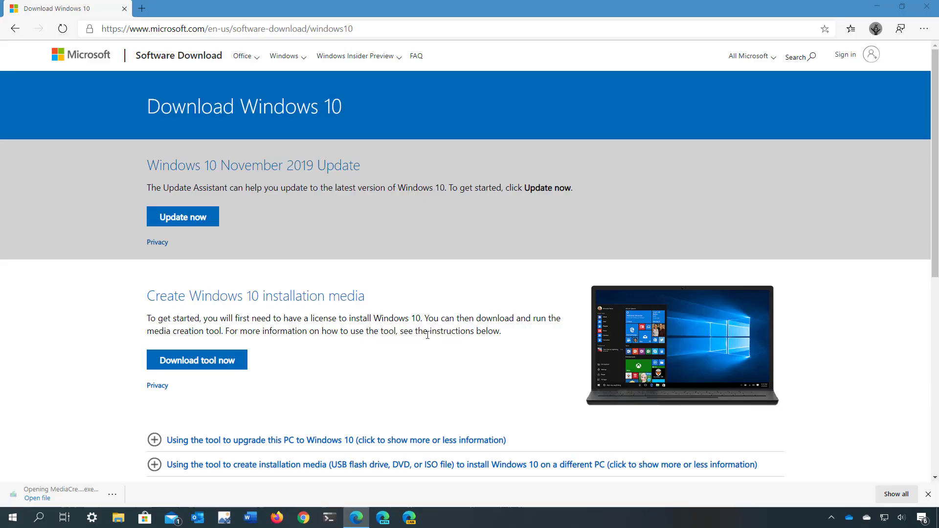
- Accept the Media Creation Tool license and choose to create installation media for another PC
click(873, 9)
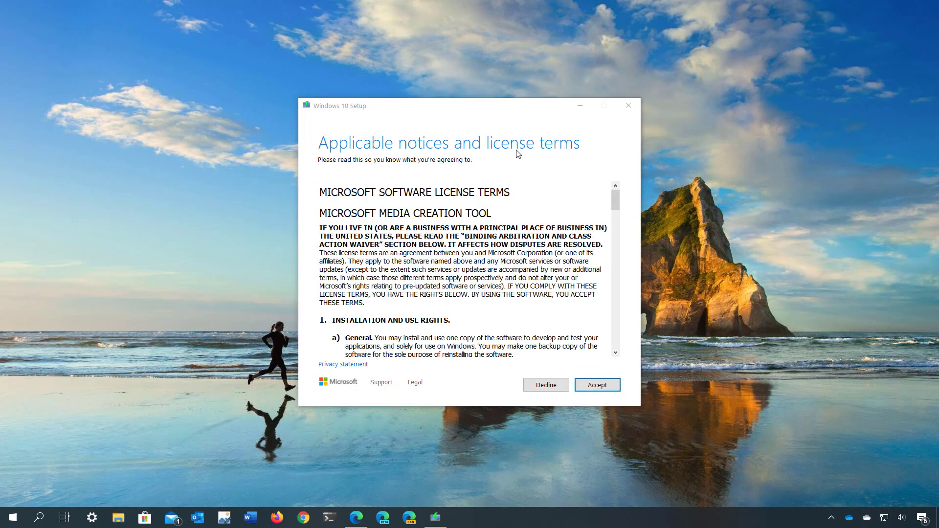
click(606, 386)
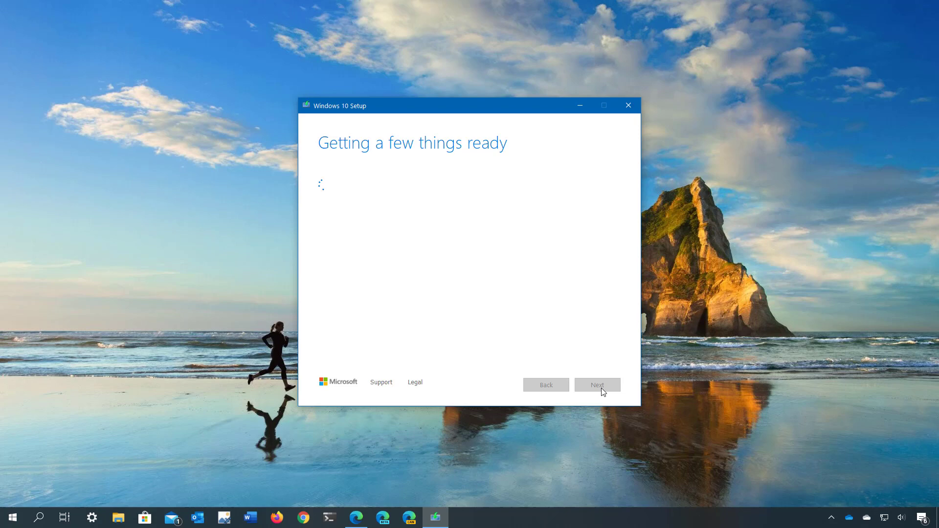
click(322, 196)
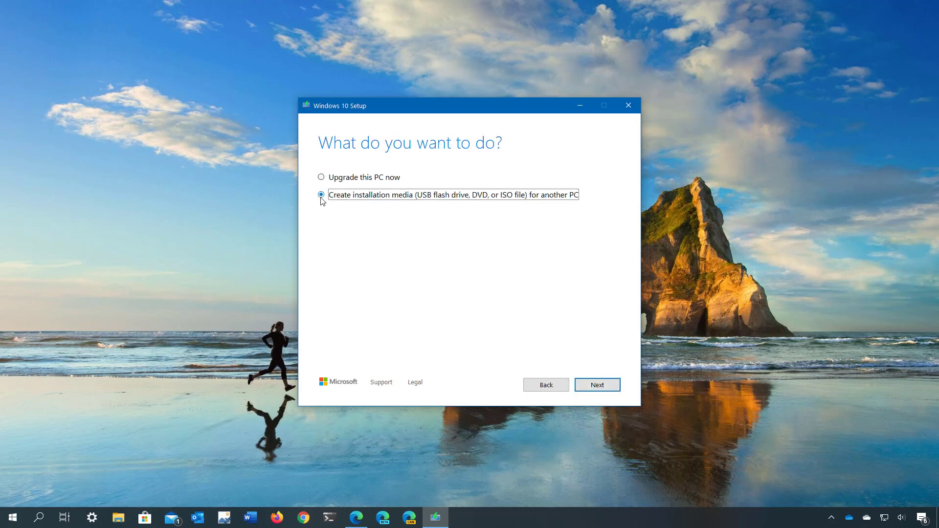
click(600, 387)
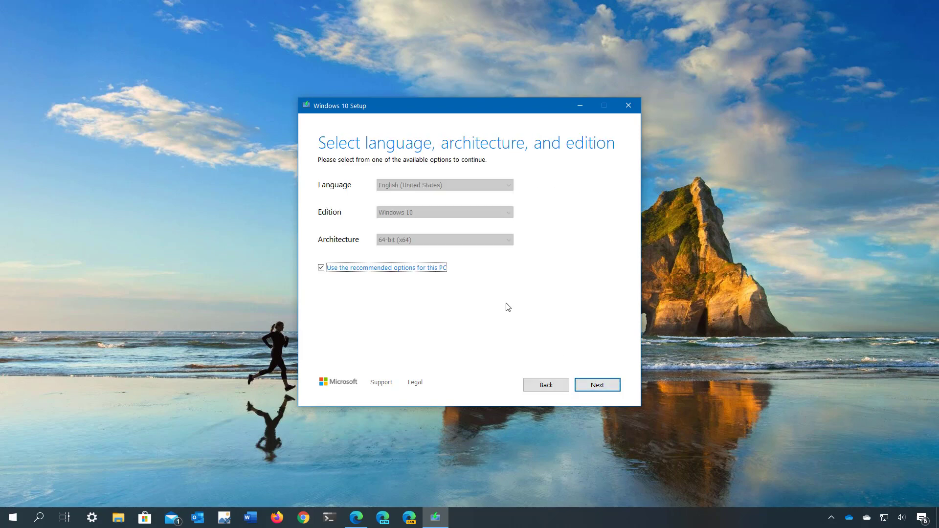
- Review the Windows 10 edition and 64-bit architecture, then keep the recommended English options
click(321, 268)
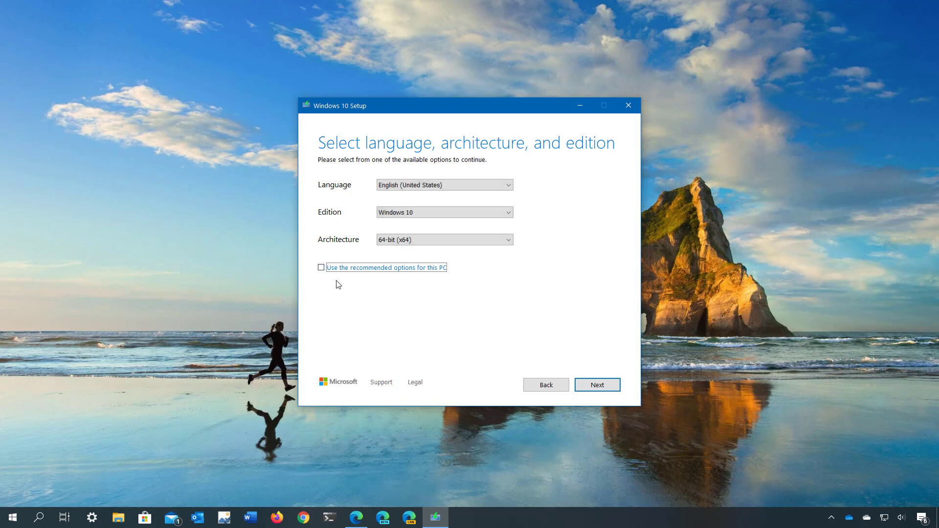
click(411, 214)
click(411, 221)
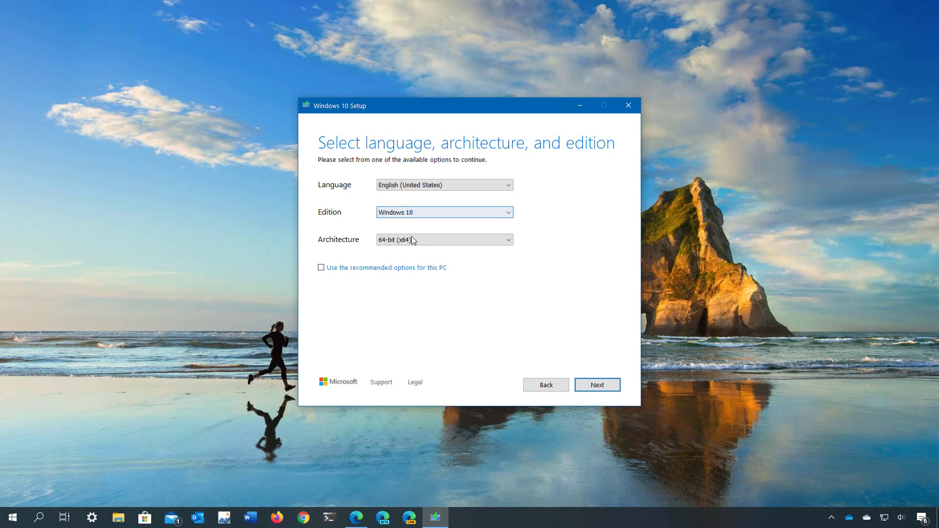
click(415, 242)
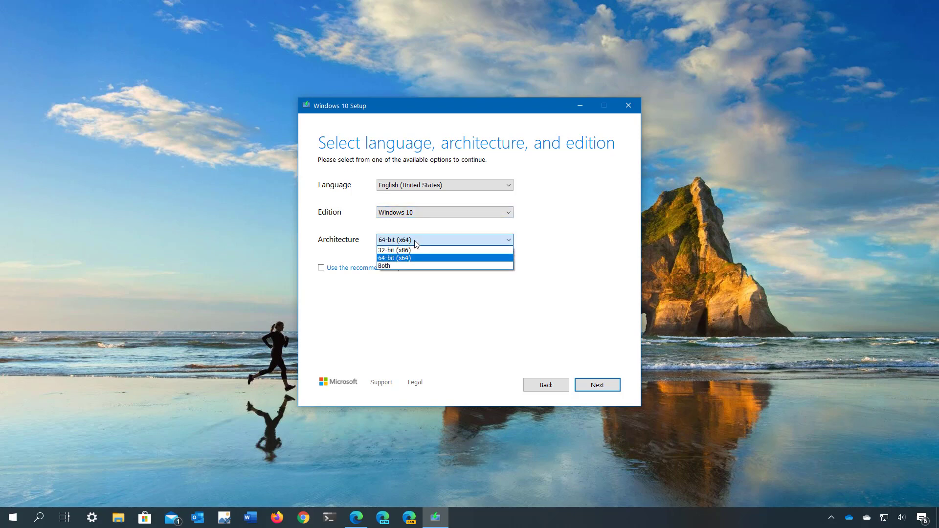
click(416, 244)
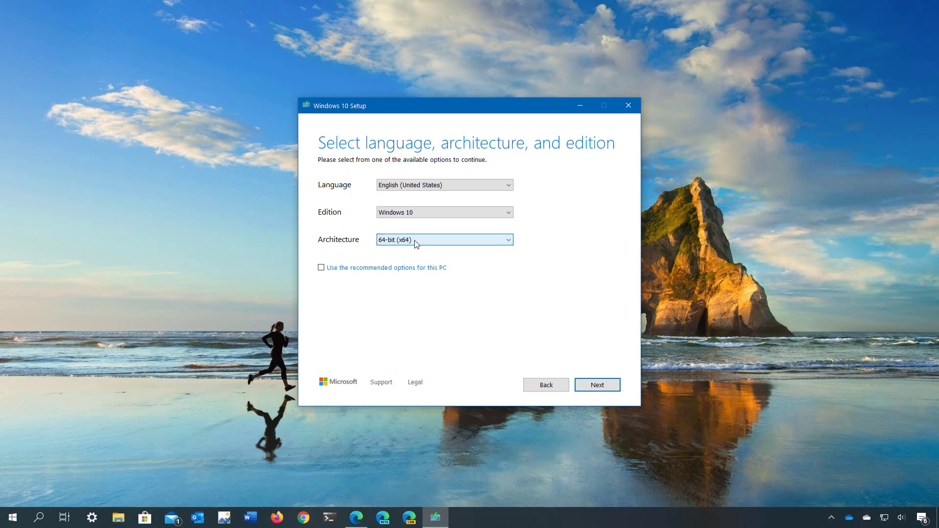
click(322, 268)
click(589, 390)
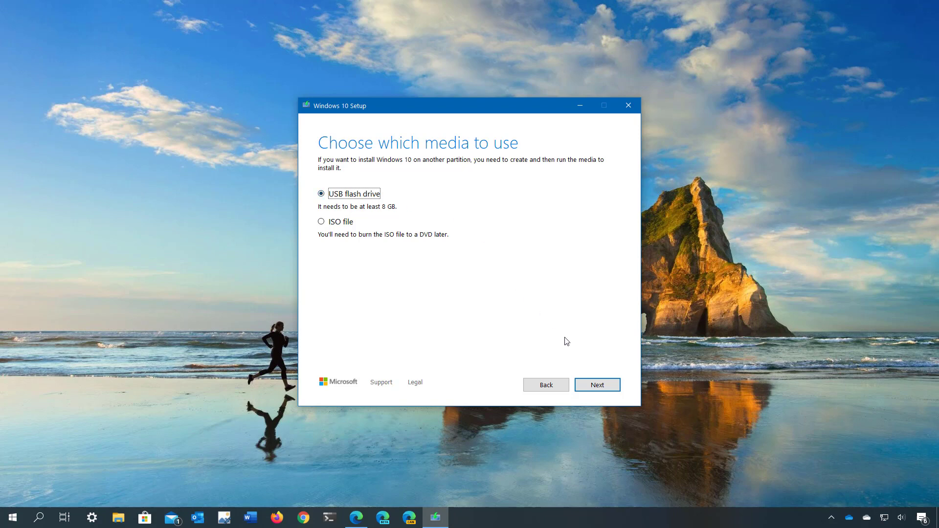
- Write Windows 10 onto USB flash drive F: and close the tool when finished
click(597, 386)
click(387, 233)
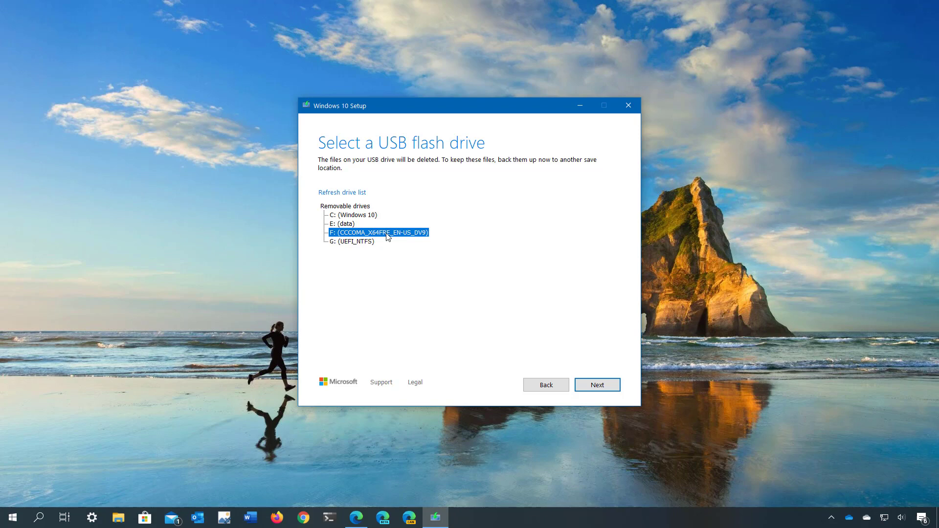
click(593, 386)
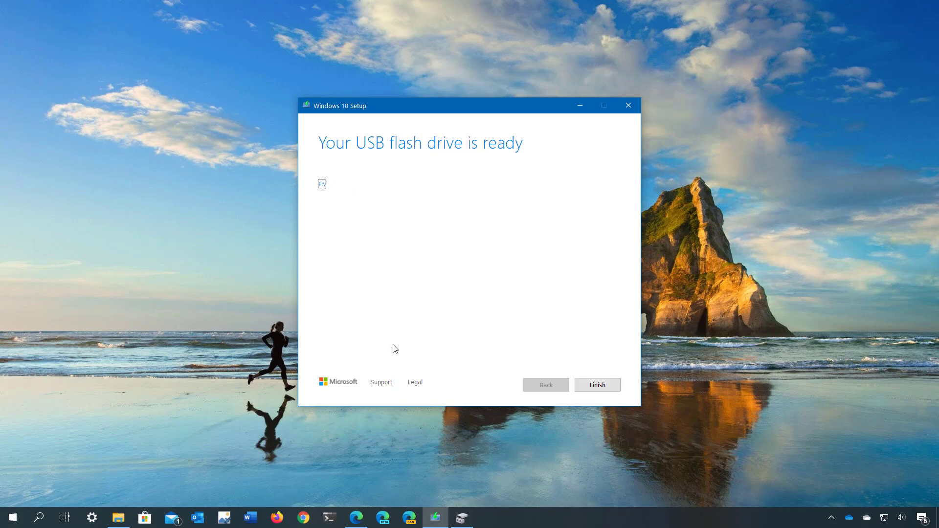
click(597, 385)
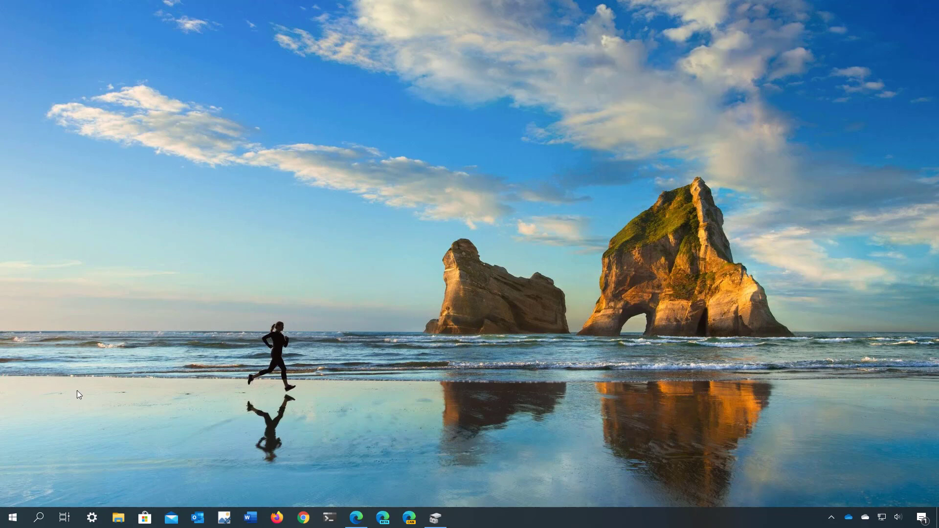
- Restart the PC from the Start menu's Power options
click(13, 517)
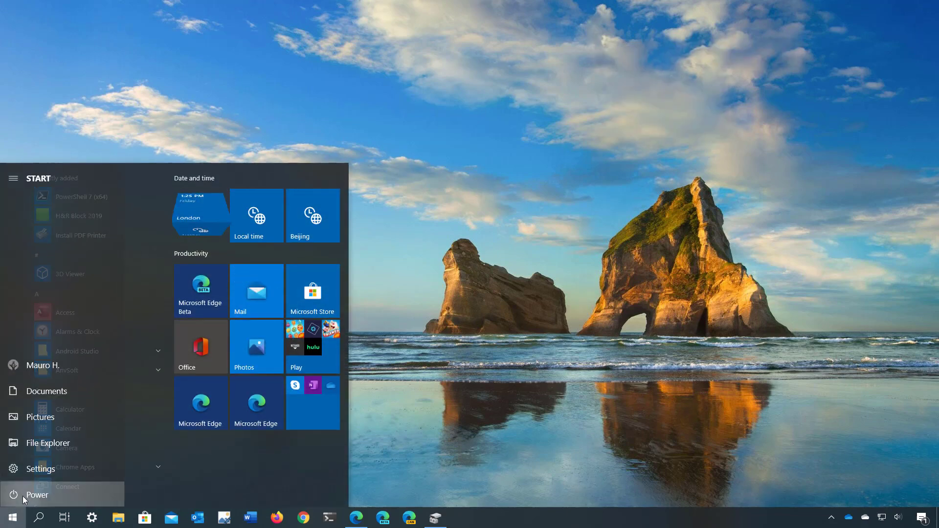
click(22, 496)
click(48, 473)
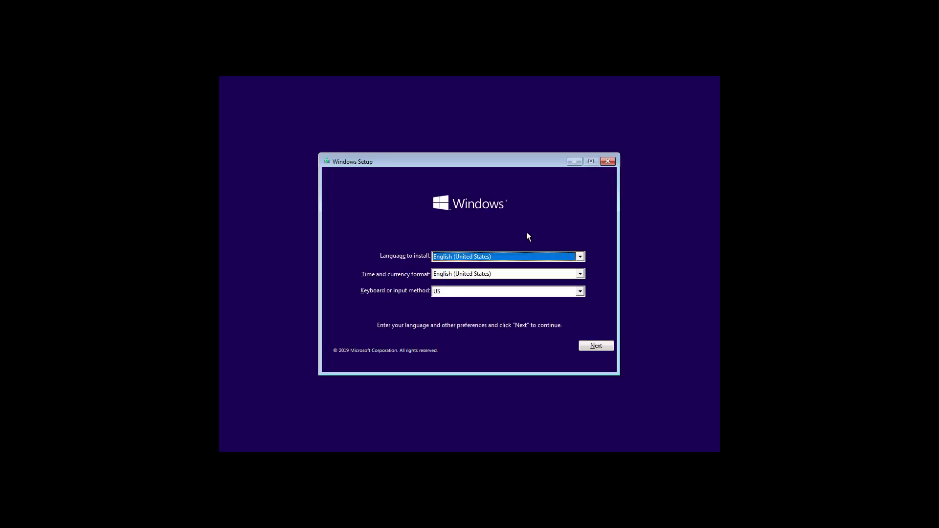
- Keep English (United States) language settings in Windows Setup and start Install now
click(589, 347)
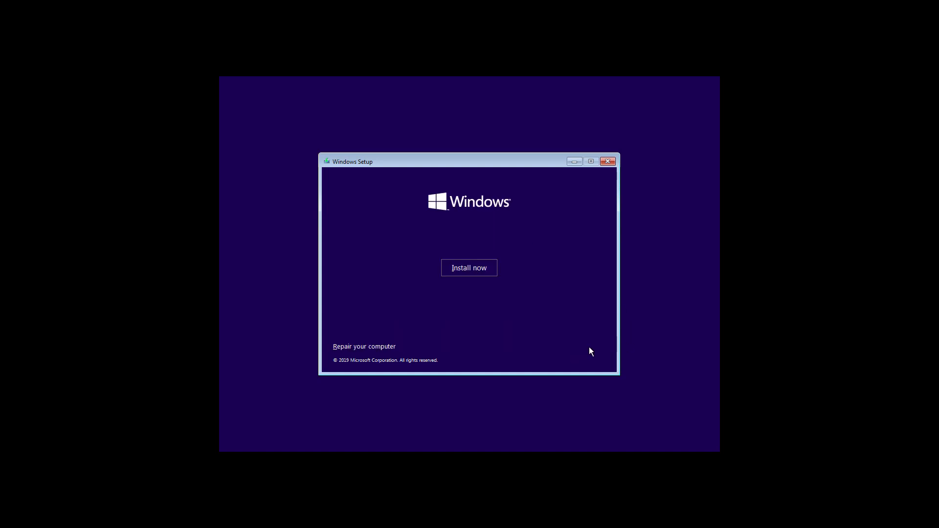
click(471, 269)
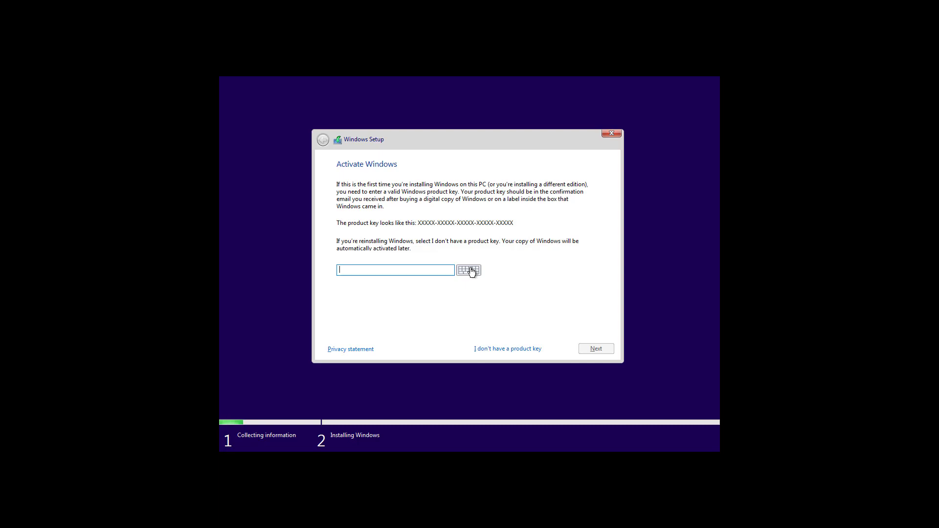
- Skip the product key, pick Windows 10 Pro, and accept the license terms
click(489, 349)
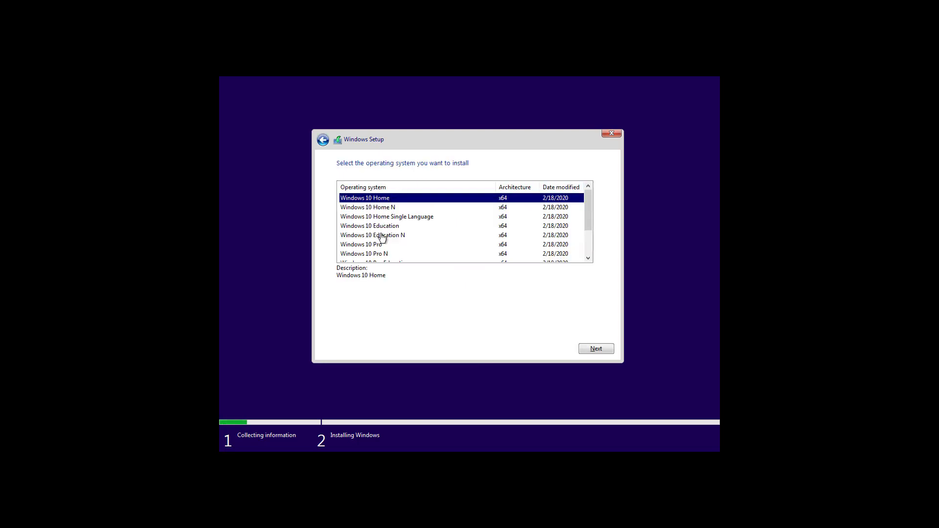
click(379, 254)
click(380, 244)
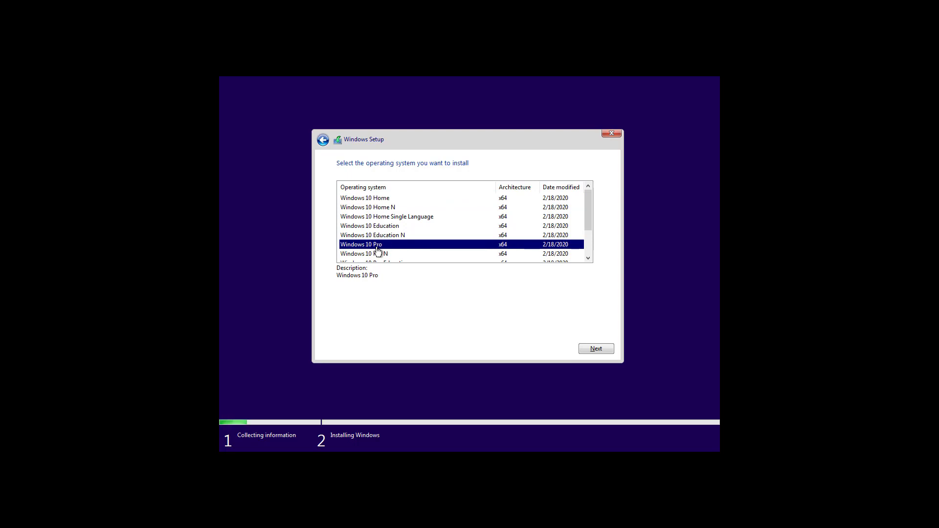
click(597, 349)
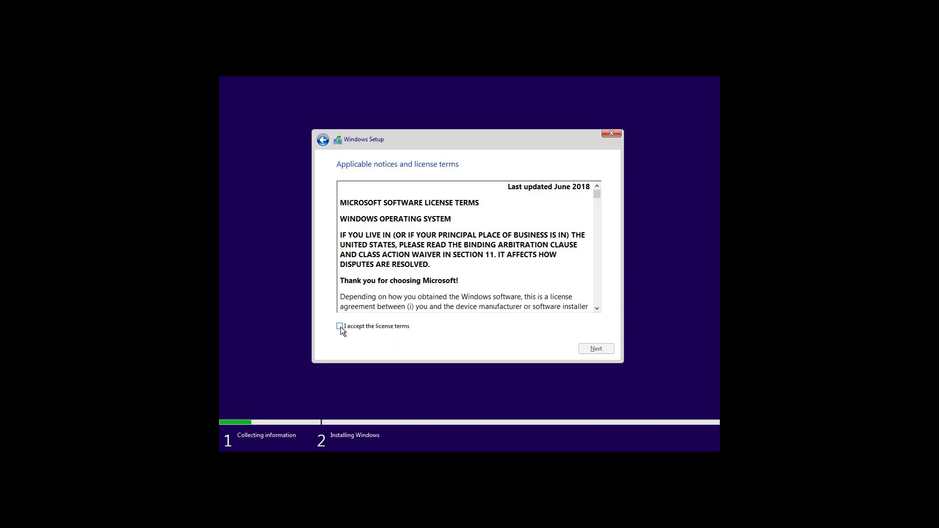
click(340, 326)
- Do a custom install: delete Drive 1's old Windows and System Reserved partitions, install onto the 45.0 GB unallocated space
click(596, 349)
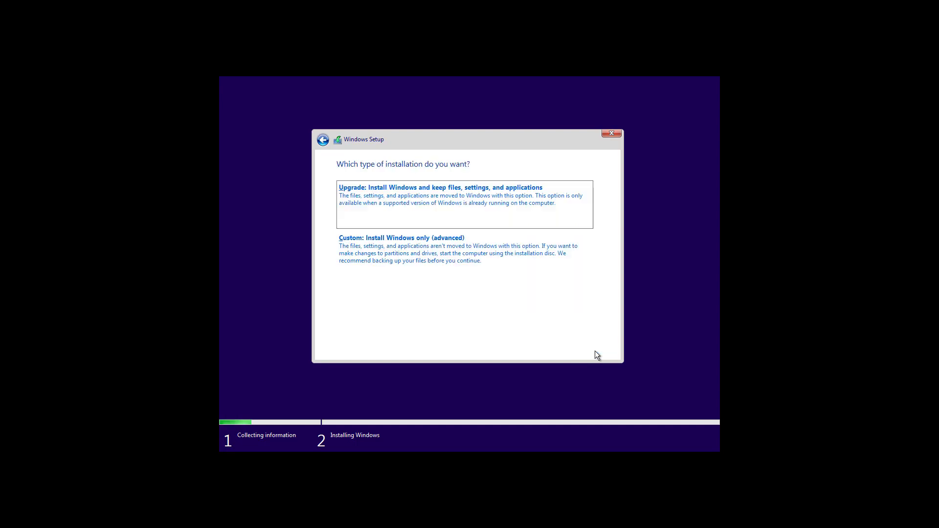
click(418, 252)
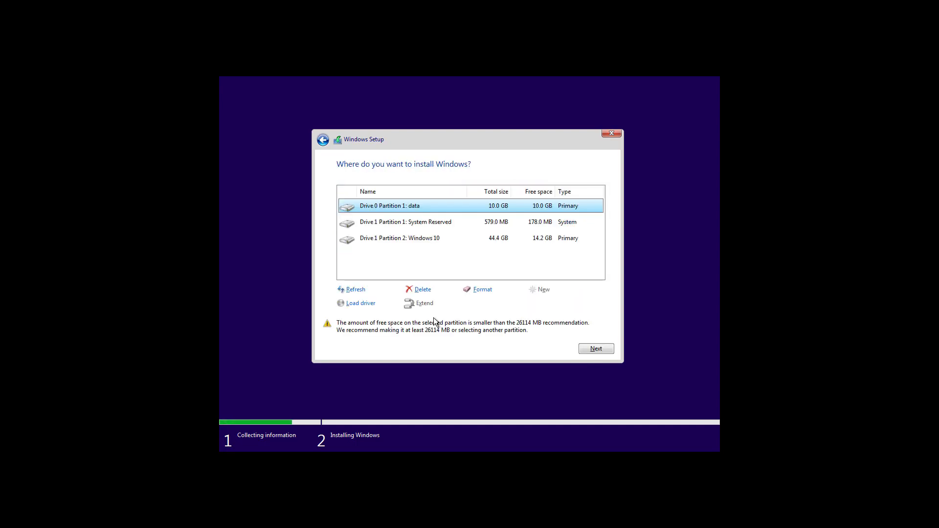
click(414, 245)
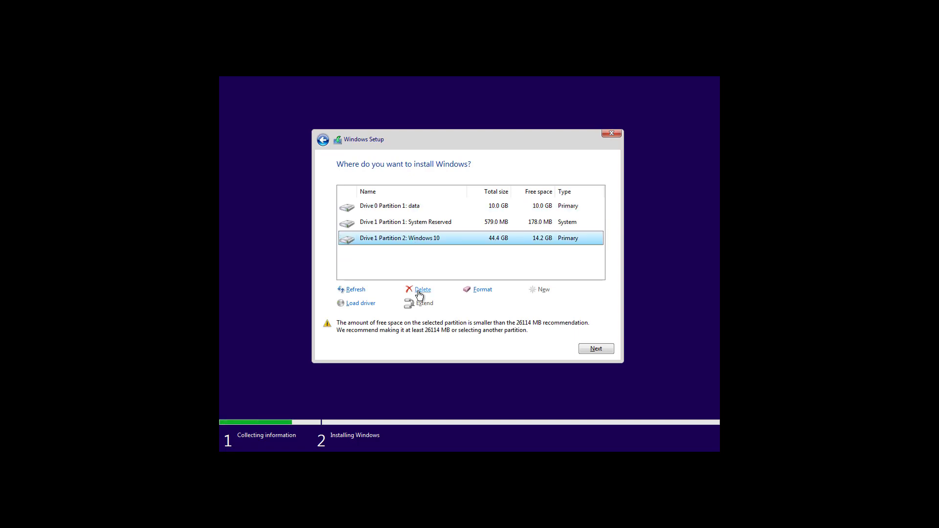
click(420, 290)
click(541, 303)
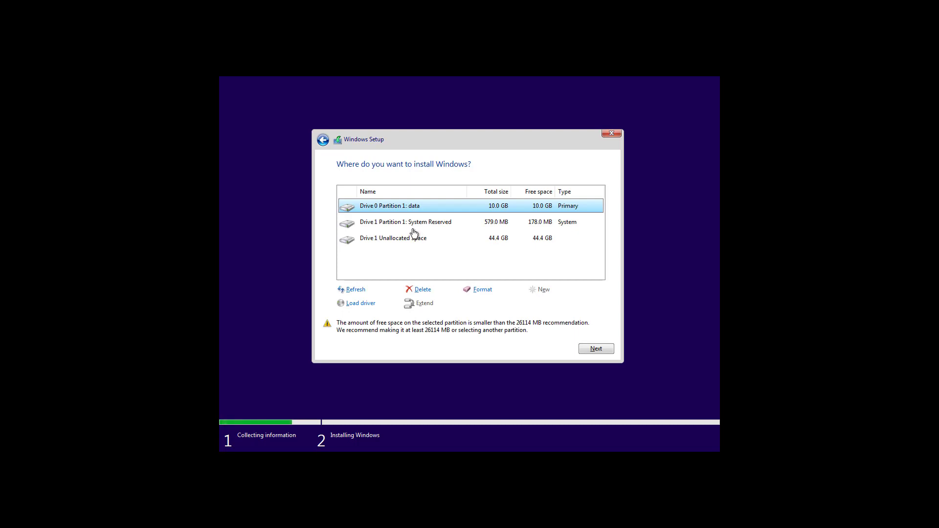
click(414, 225)
click(420, 289)
key(Return)
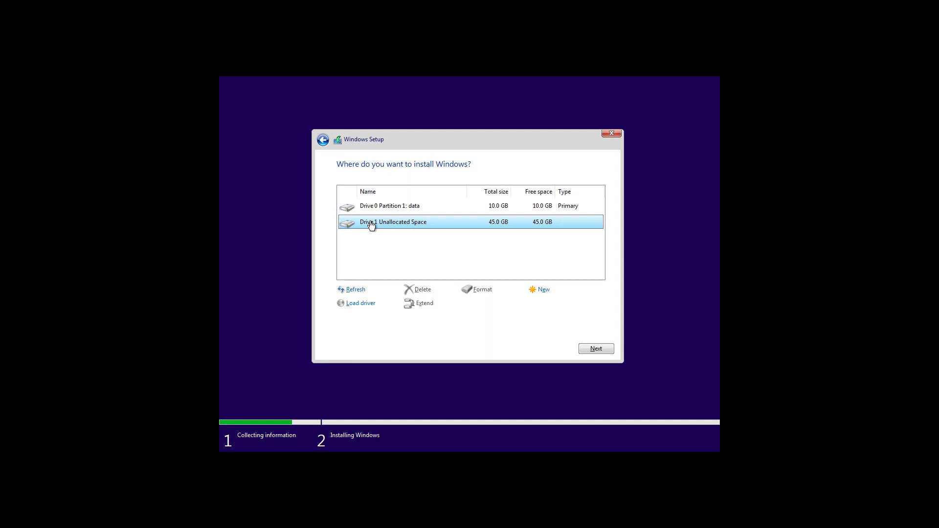
click(596, 348)
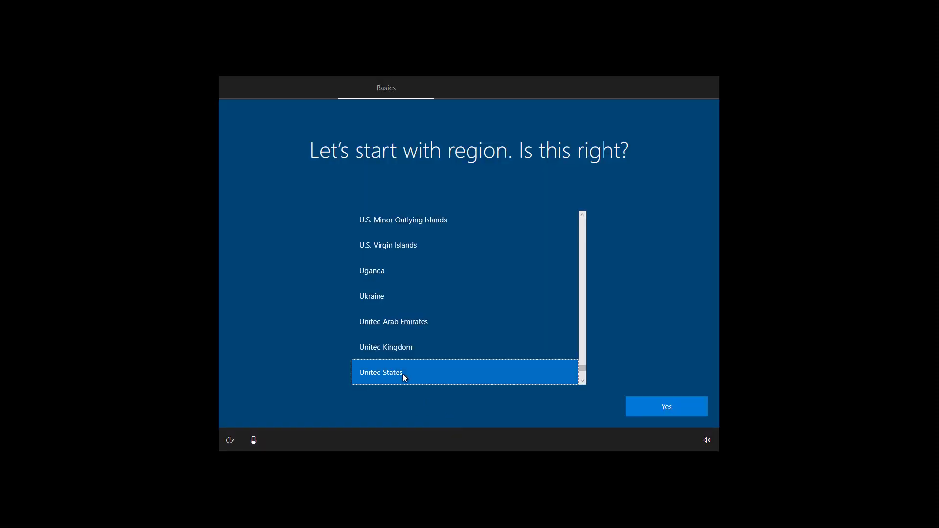
- Confirm United States as the region and US as the keyboard layout
click(648, 411)
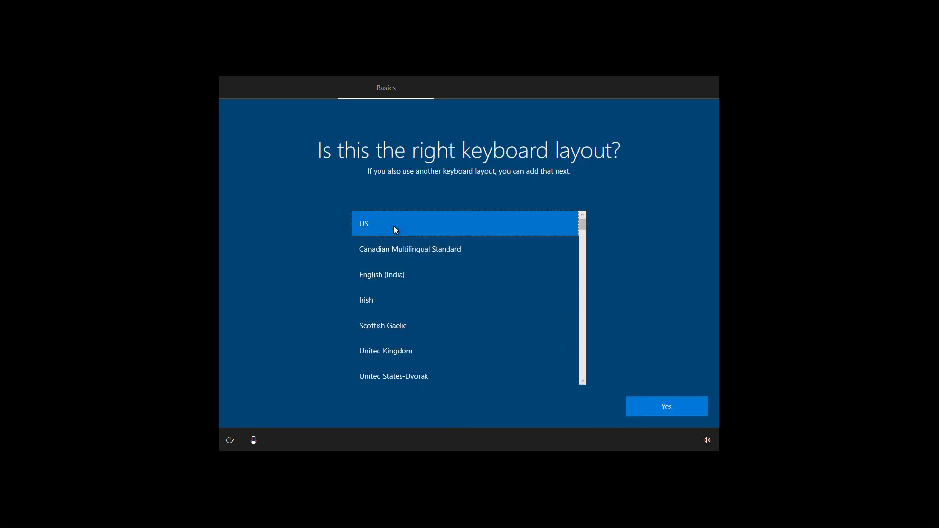
click(671, 407)
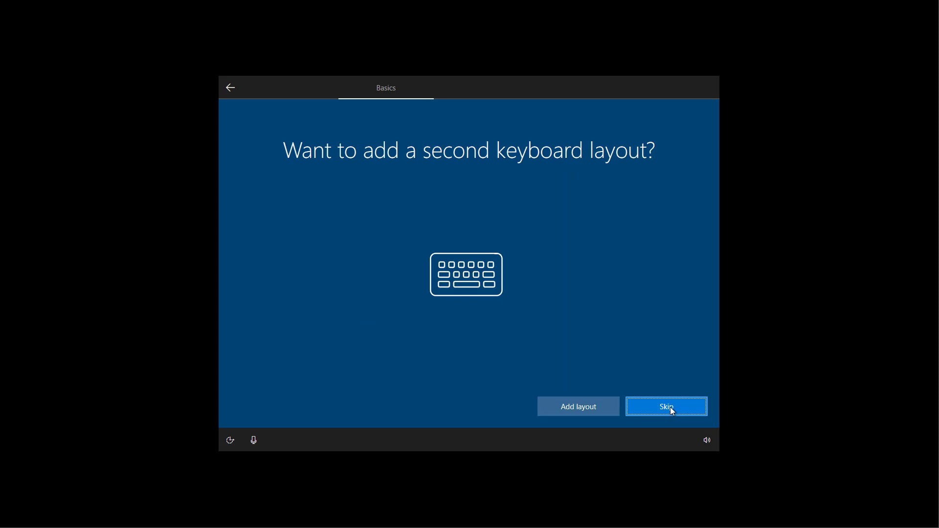
- Skip the second keyboard layout and choose to set up the device for personal use
click(672, 412)
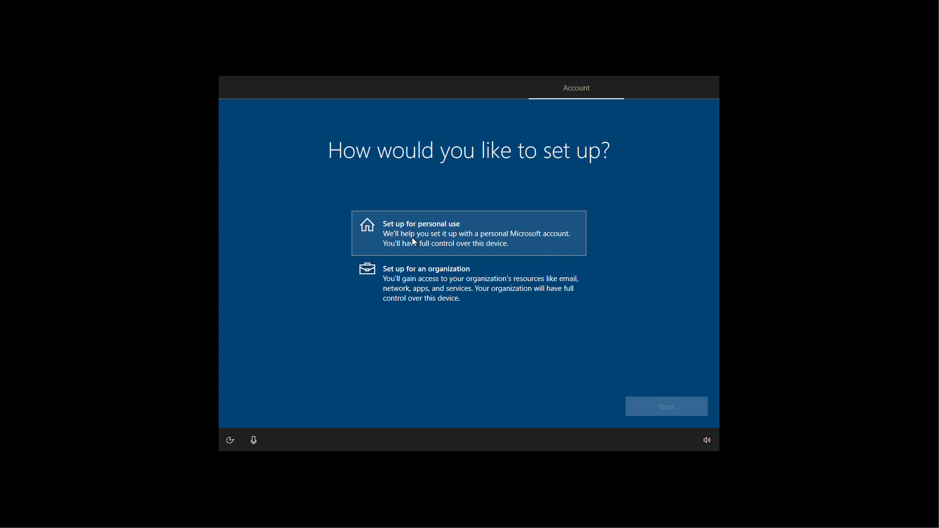
click(412, 237)
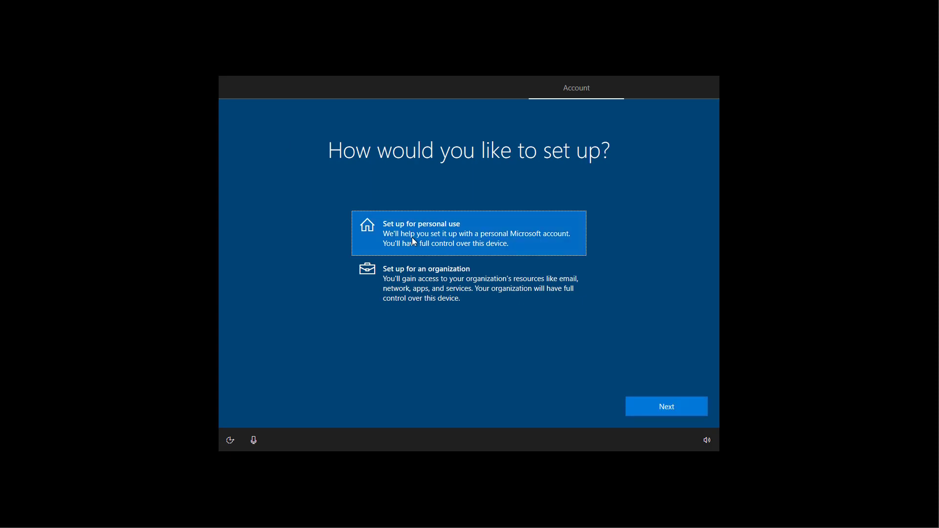
click(664, 412)
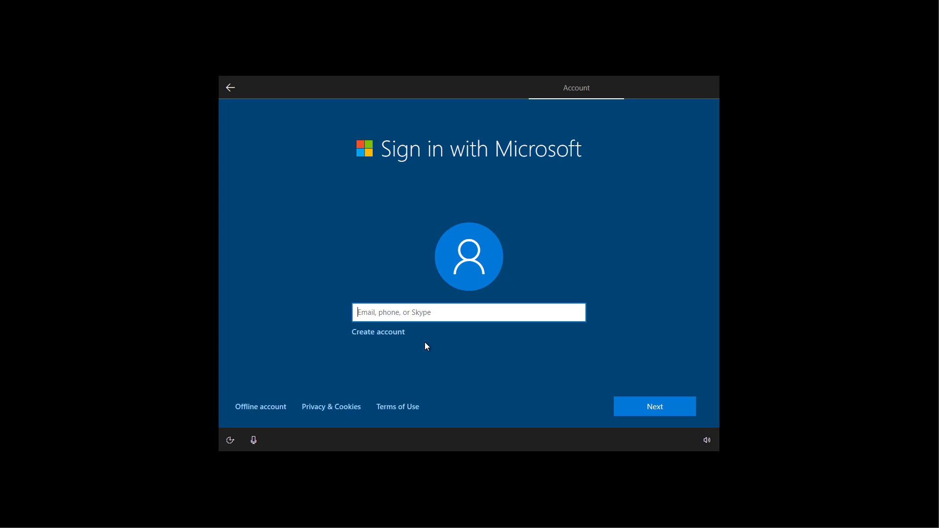
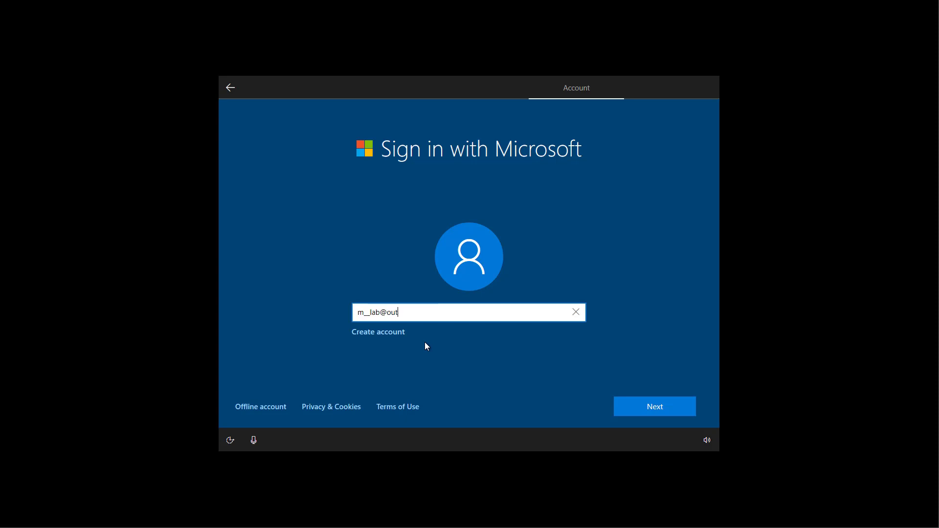
- Sign in with the Microsoft account e-mail and its password
click(622, 411)
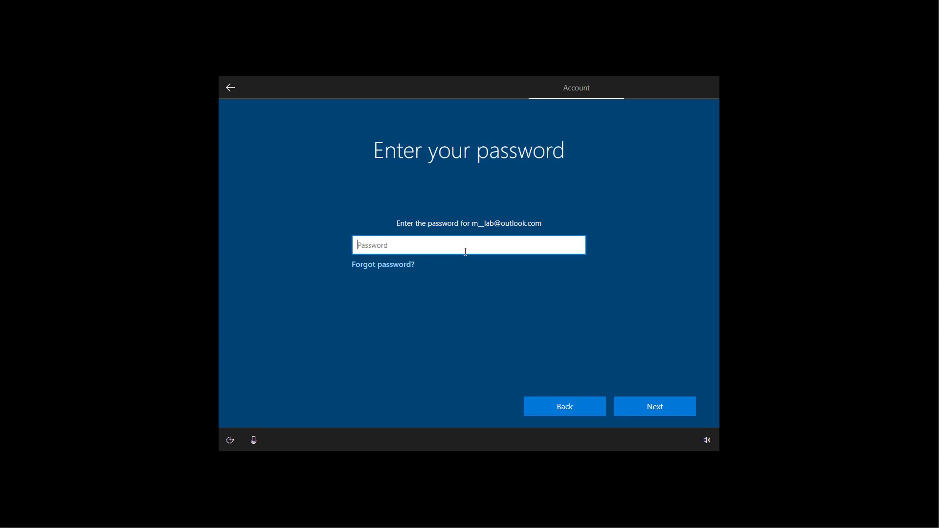
text(•••••••••••)
click(646, 408)
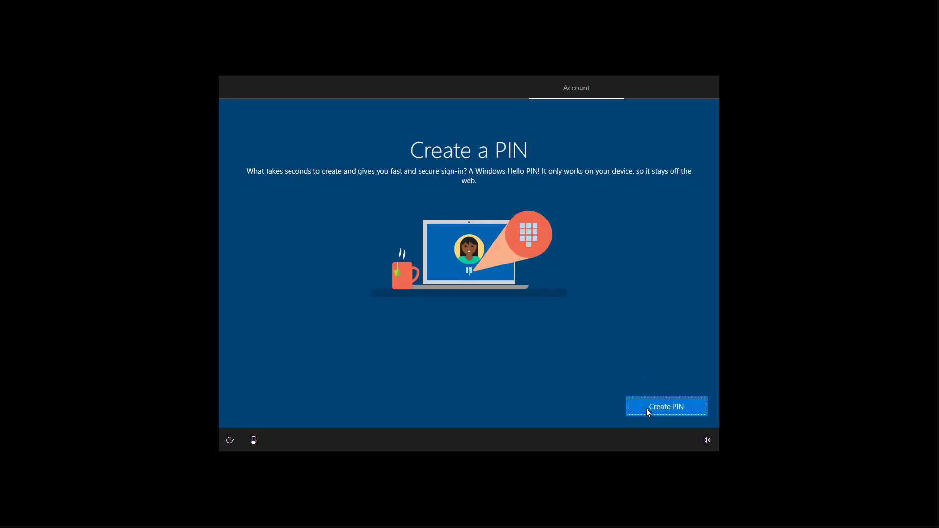
- Create a four-digit sign-in PIN, entering and confirming it
click(647, 408)
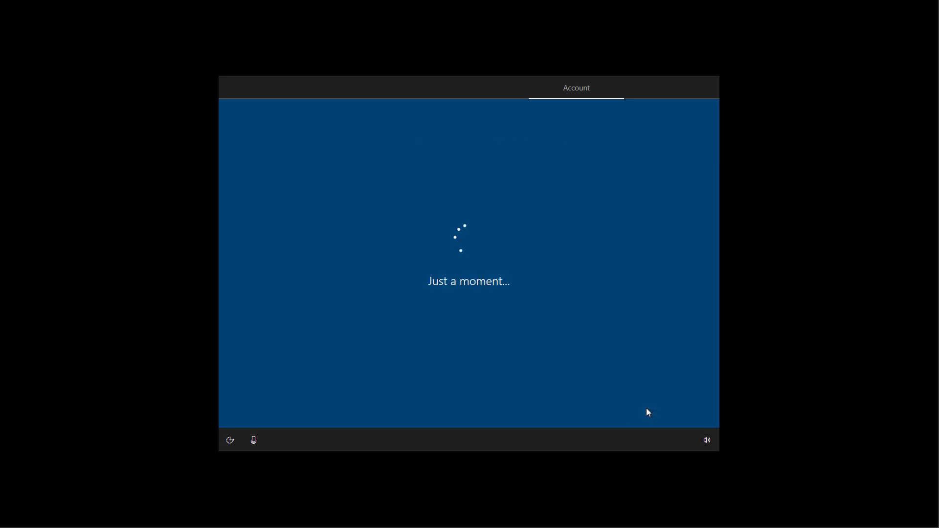
text(••••)
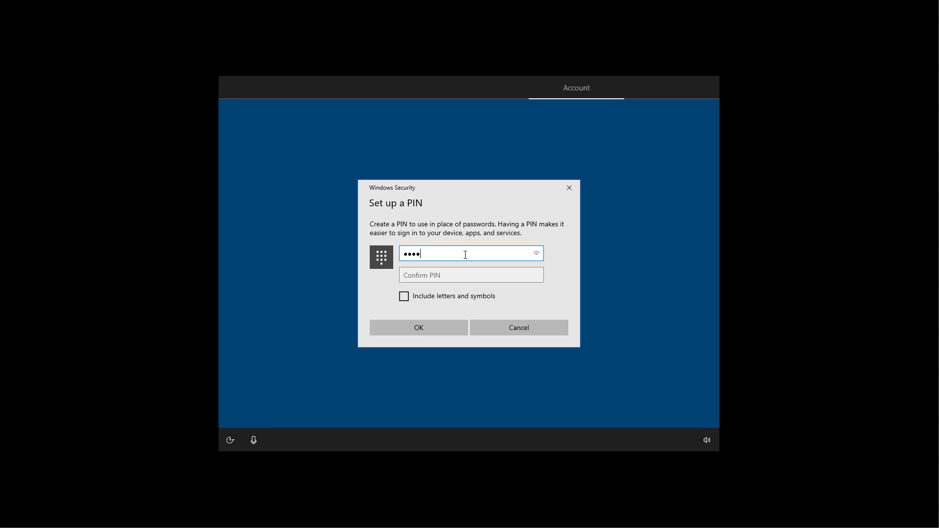
click(450, 275)
text(••••)
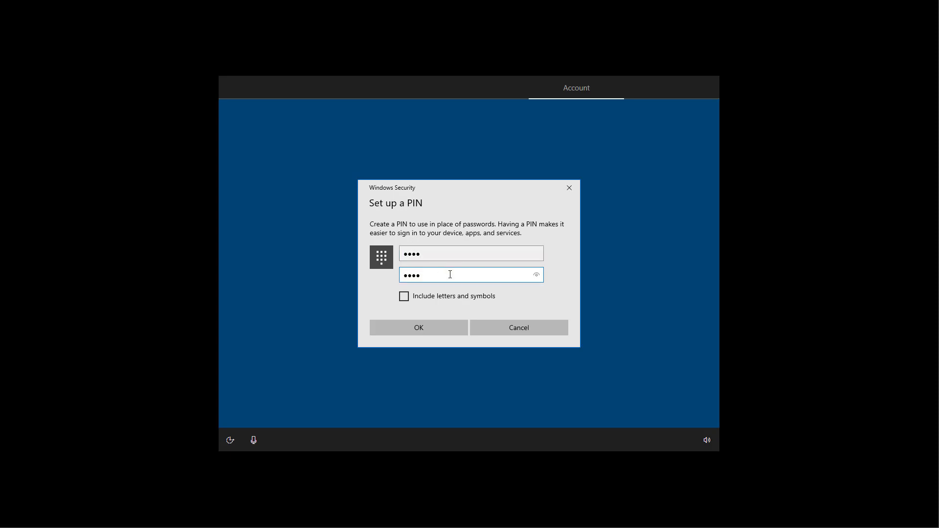
click(518, 327)
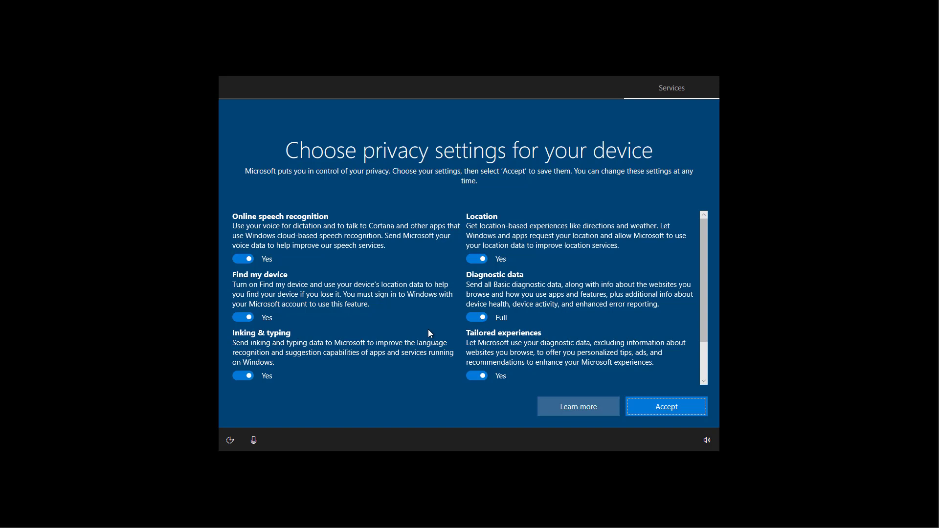
click(246, 259)
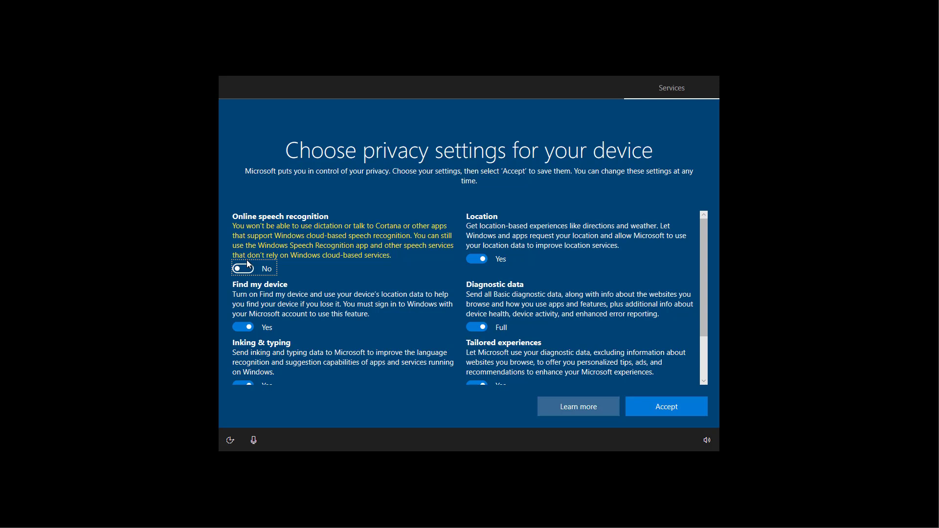
click(247, 260)
scroll(421, 264, down, 2)
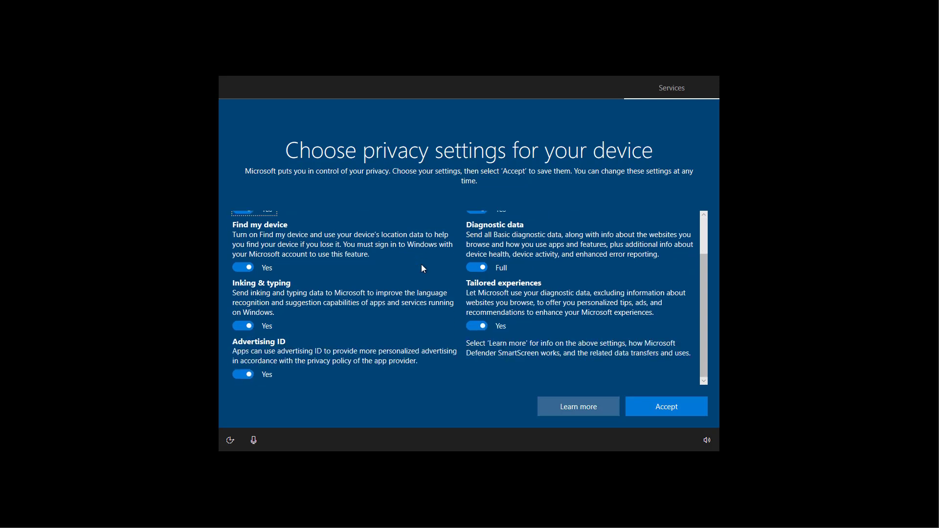
scroll(423, 268, up, 2)
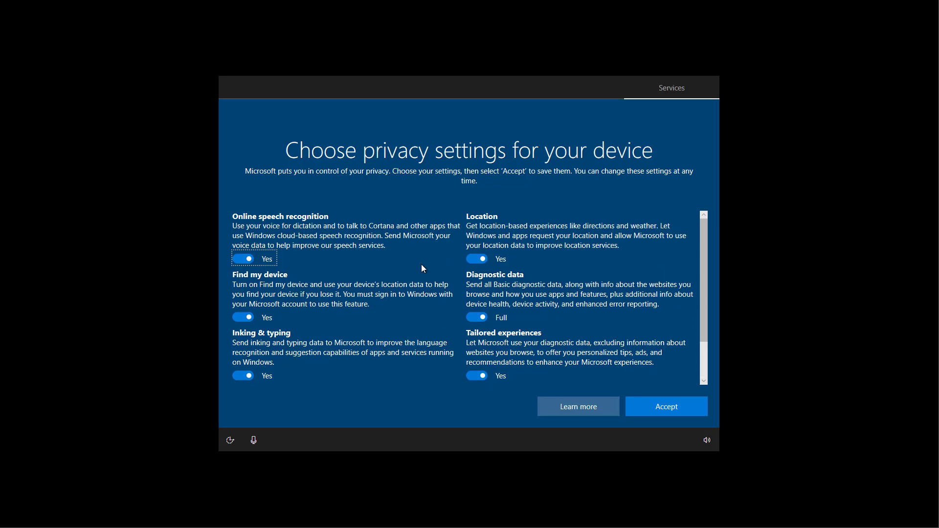
- Accept privacy settings and activity history, defer phone linking, save files only locally, decline Office 365 trial
click(652, 407)
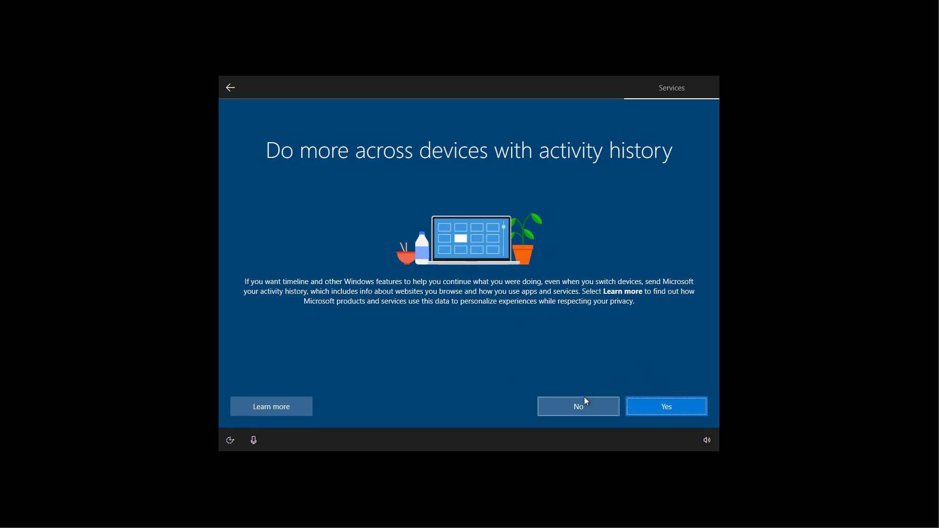
click(657, 407)
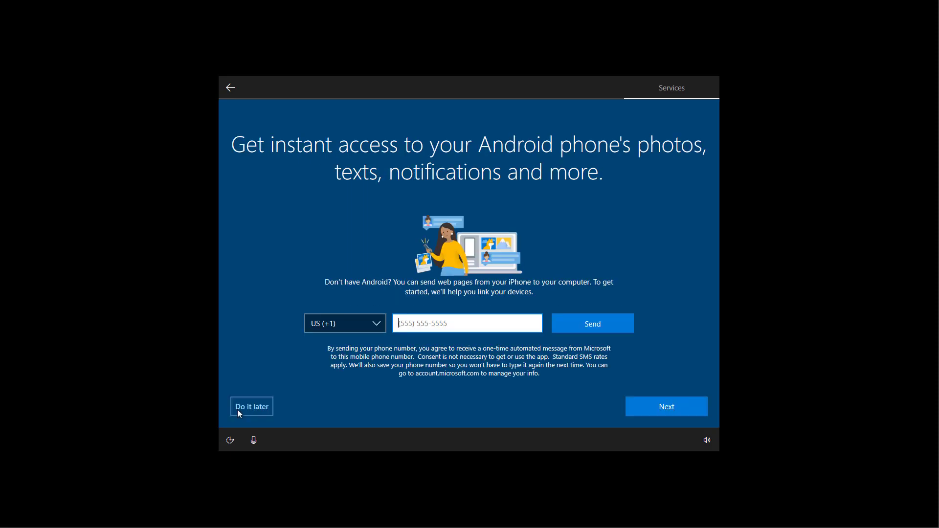
click(239, 411)
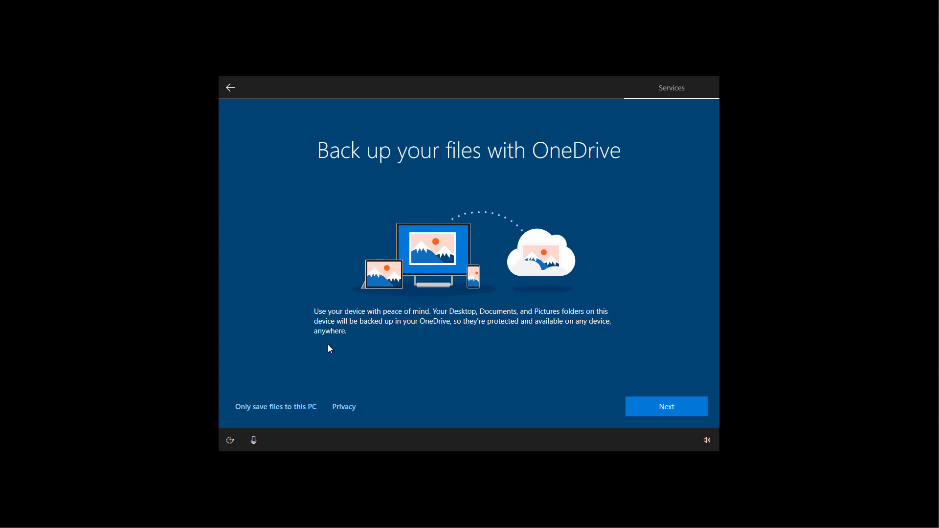
click(280, 409)
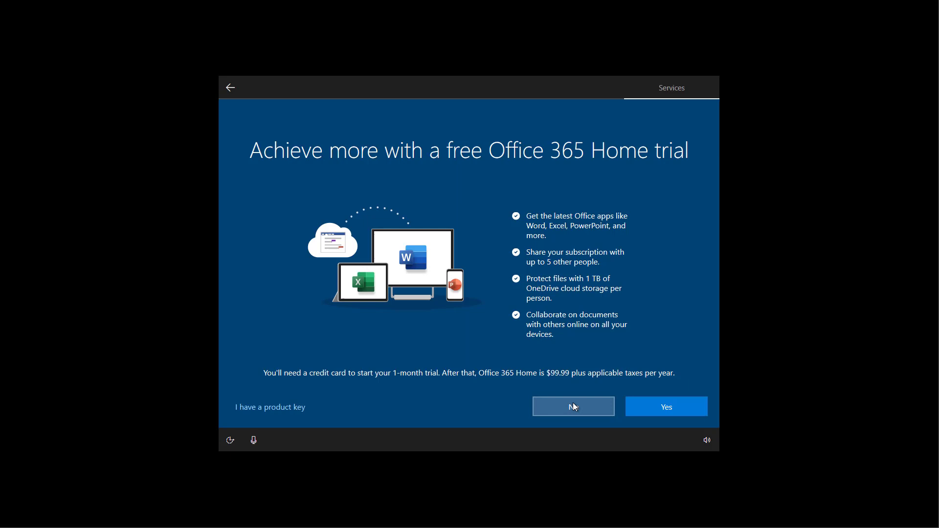
click(574, 407)
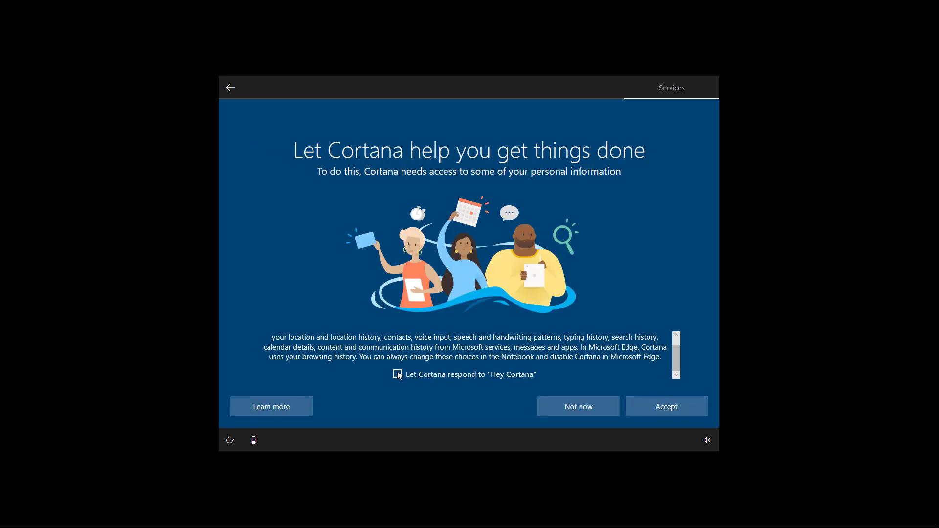
- Allow Cortana to respond to "Hey Cortana" so setup finishes and loads the new desktop
click(400, 375)
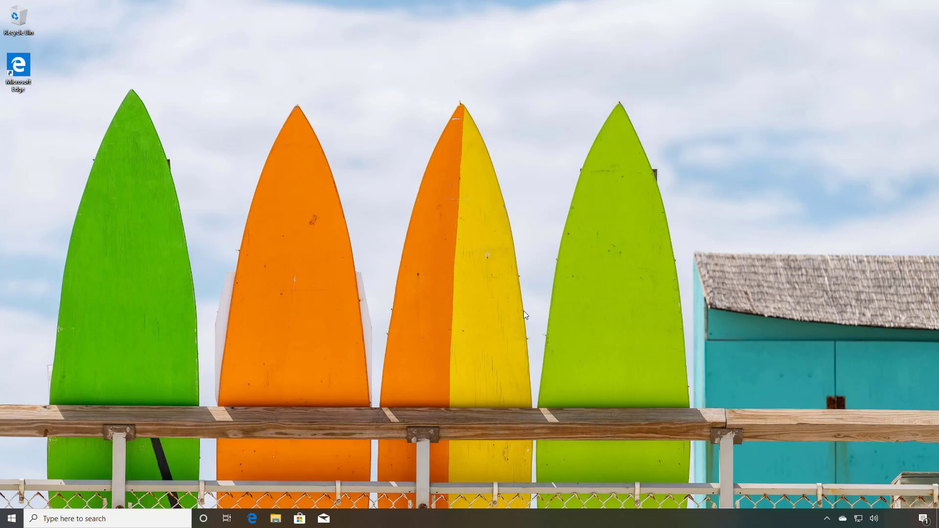
click(12, 518)
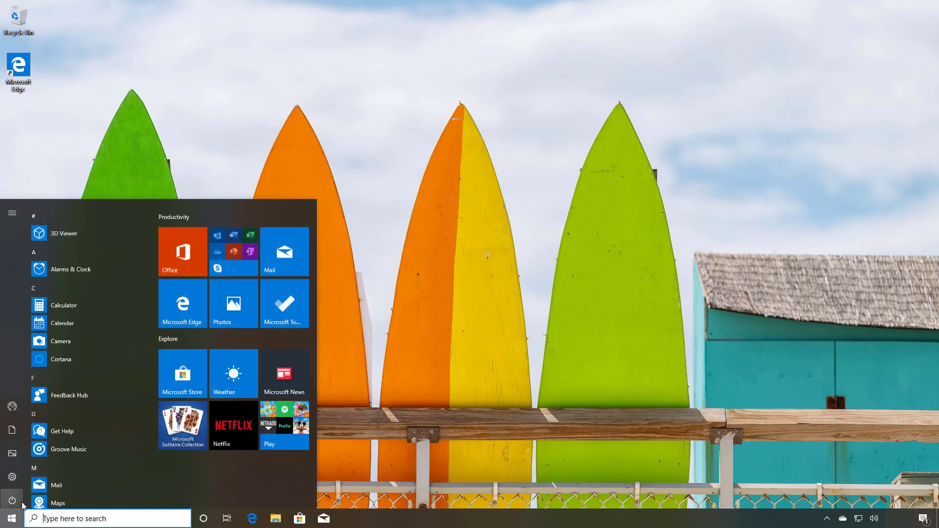
click(14, 473)
double_click(315, 39)
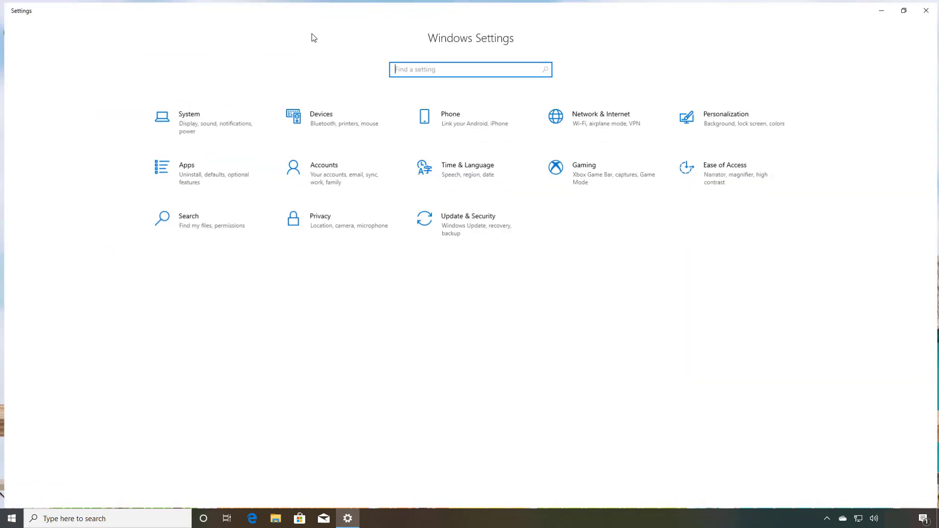
click(206, 115)
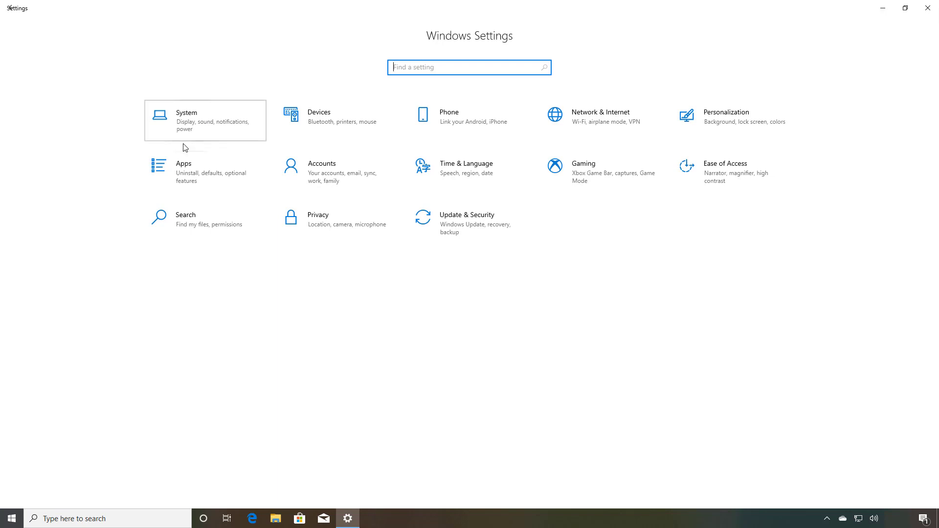
click(96, 392)
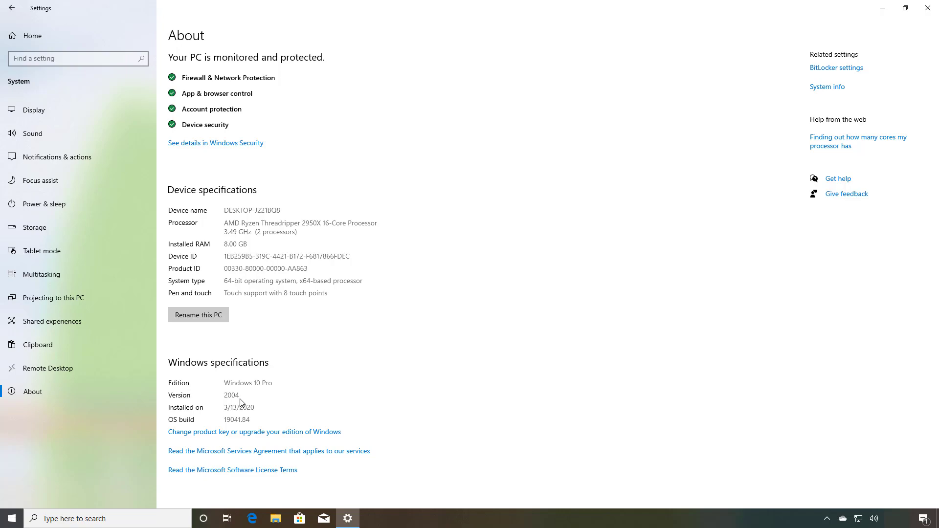
key(alt+F4)
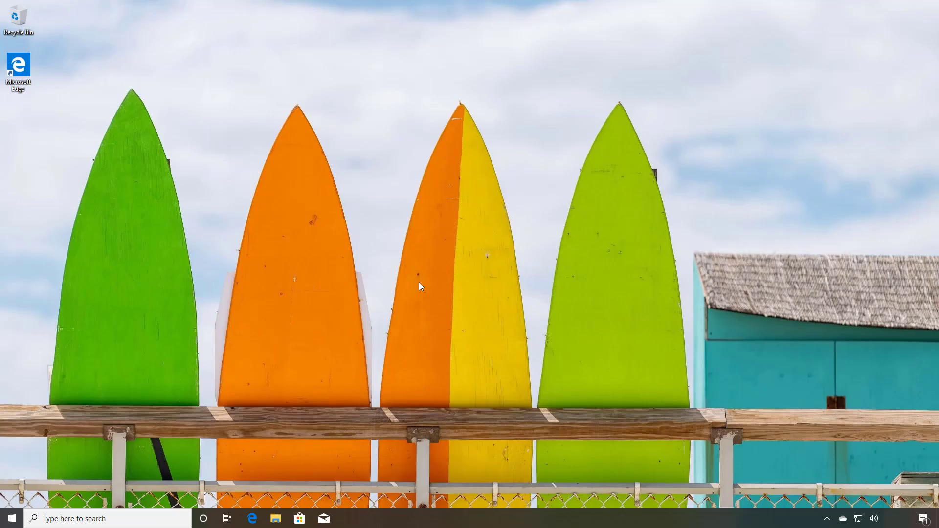